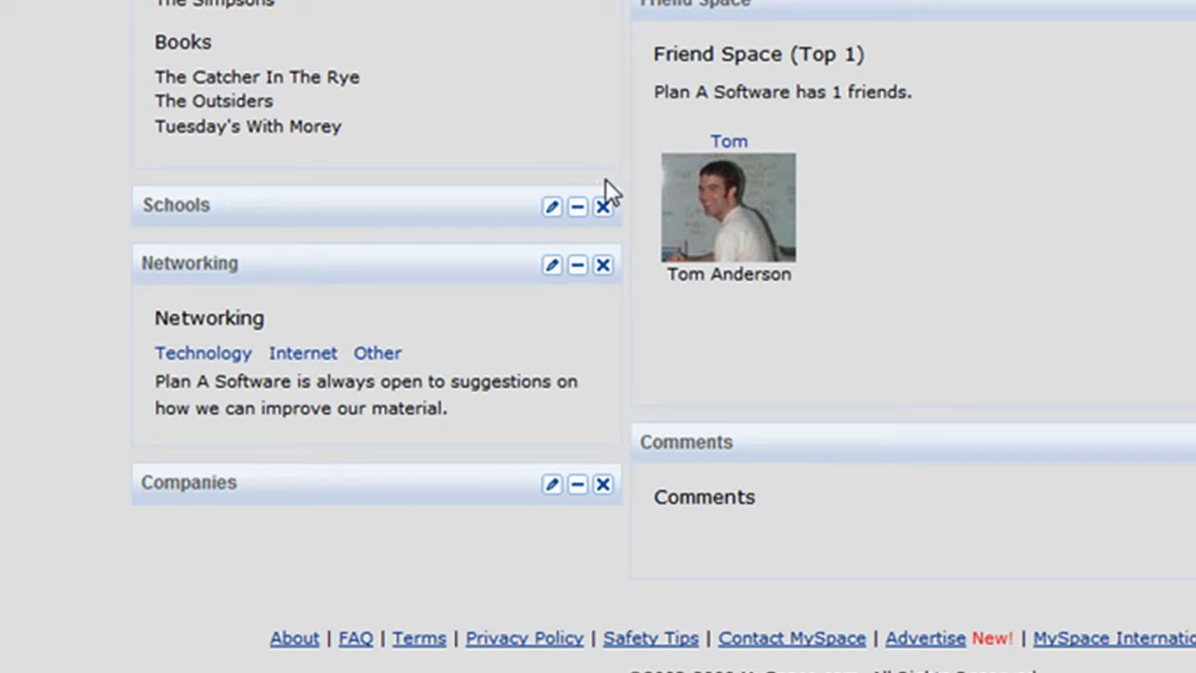
Remove the Schools and Companies modules from the profile, and check the Networking module's privacy settings.
{"action": "left_click", "coordinate": [603, 207]}
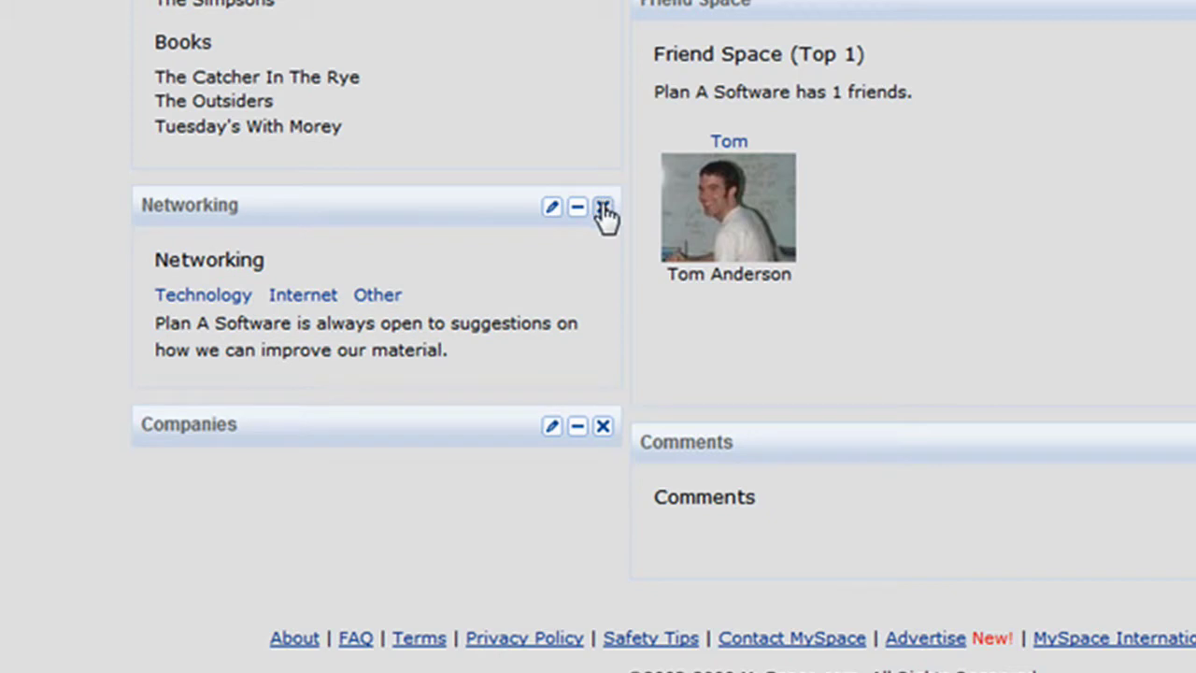
{"action": "left_click", "coordinate": [602, 426]}
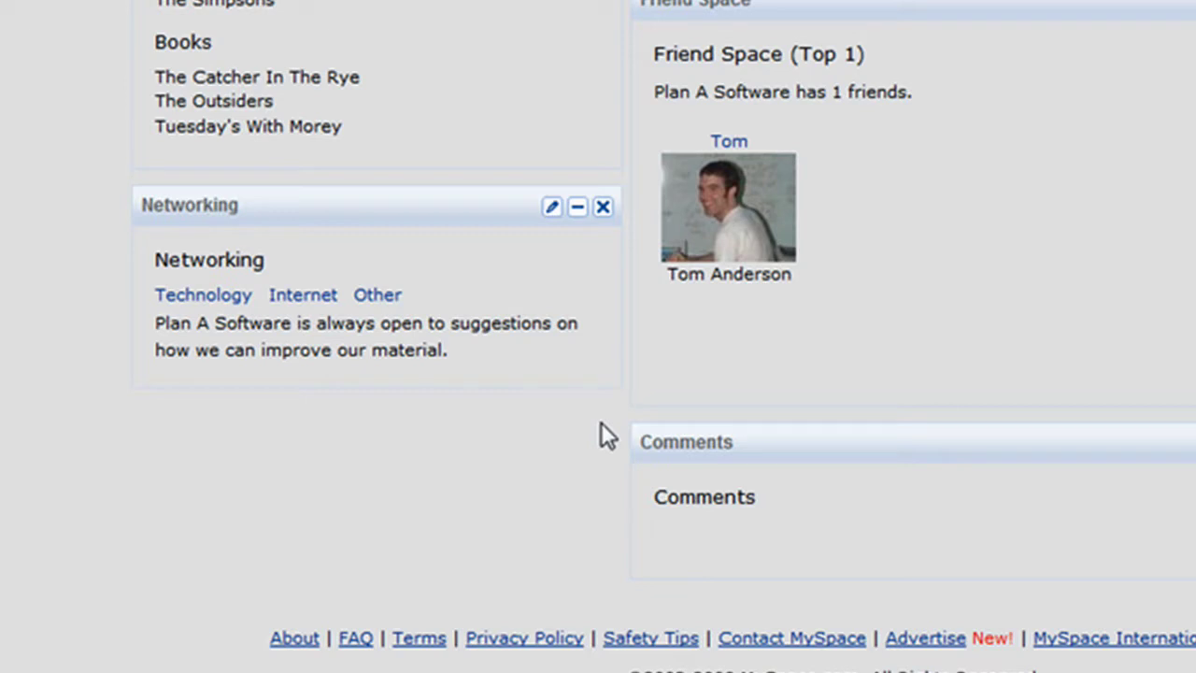
{"action": "left_click", "coordinate": [552, 207]}
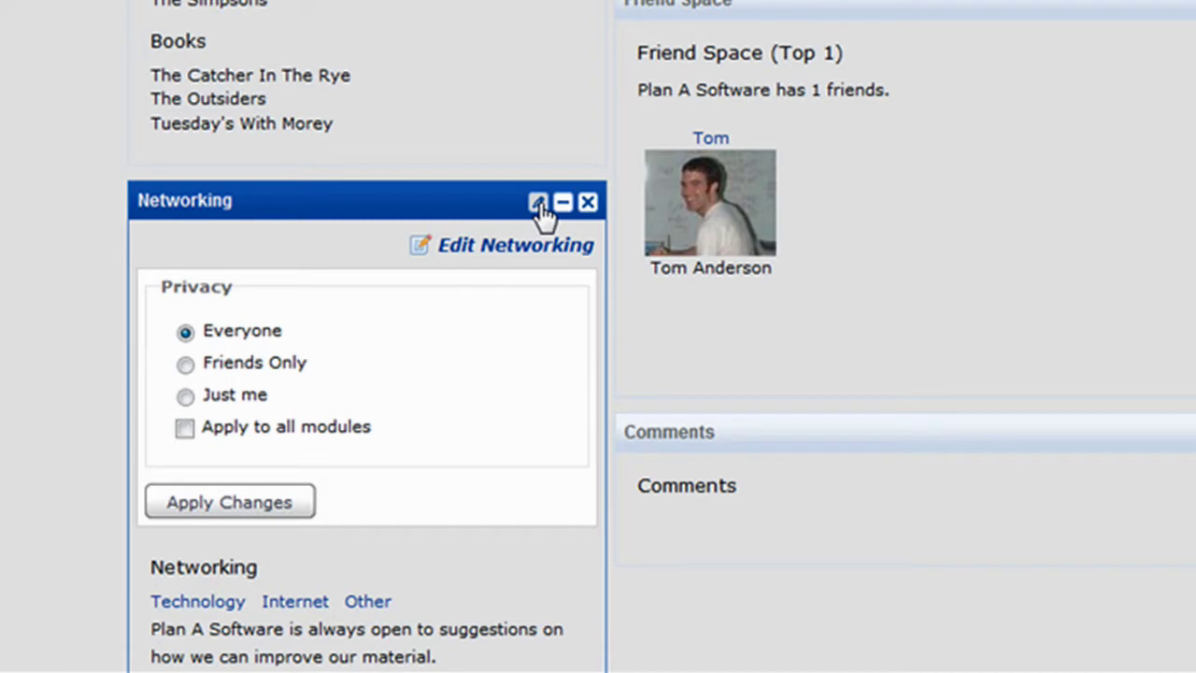
{"action": "left_click", "coordinate": [539, 203]}
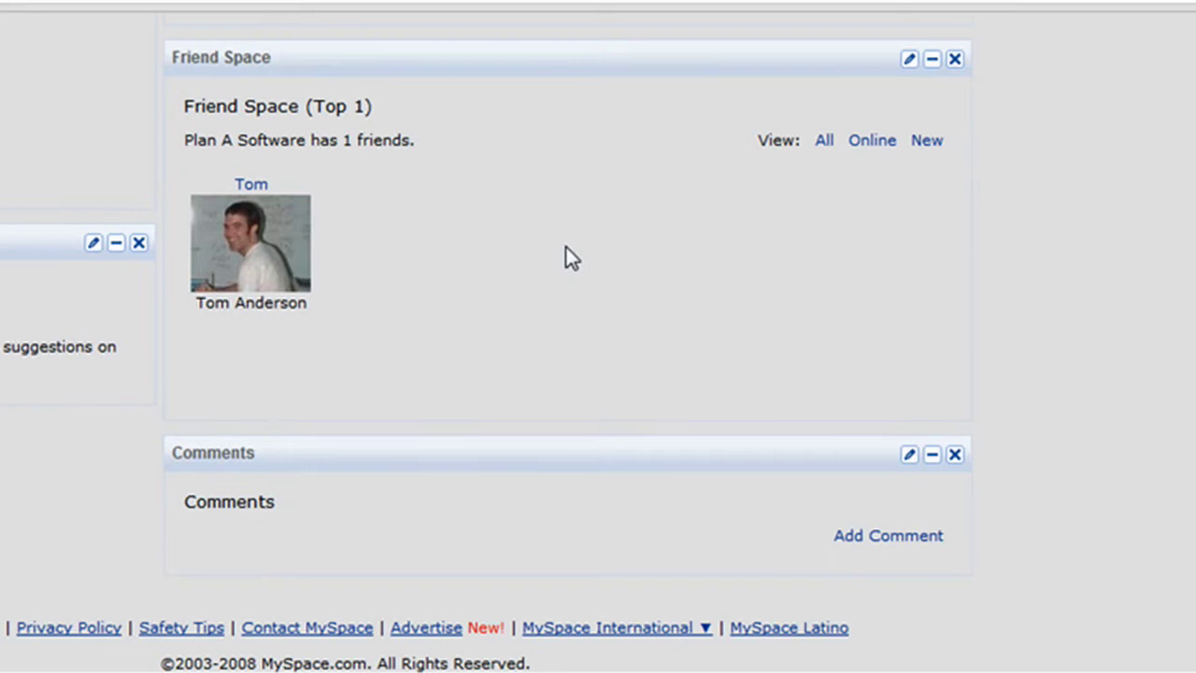
Set the Friend Space module's maximum number of friends to 5 and apply the changes.
{"action": "left_click", "coordinate": [907, 61]}
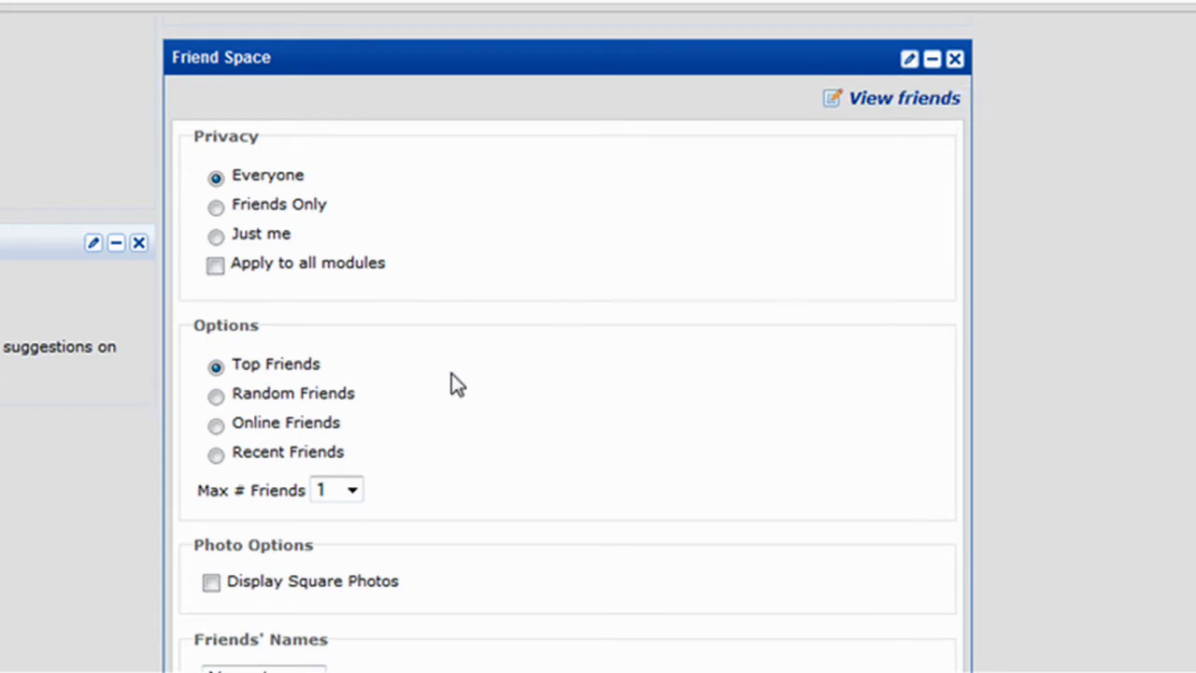
{"action": "left_click", "coordinate": [353, 491]}
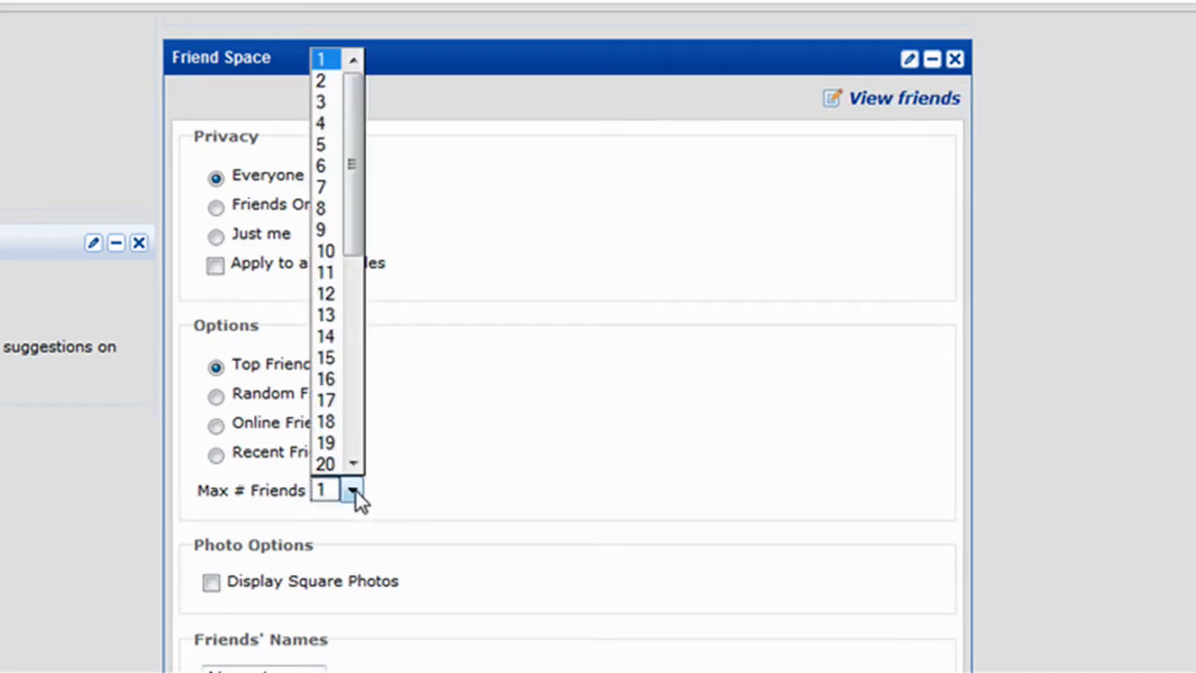
{"action": "left_click", "coordinate": [340, 148]}
{"action": "scroll", "coordinate": [567, 342], "scroll_direction": "down", "scroll_amount": 5}
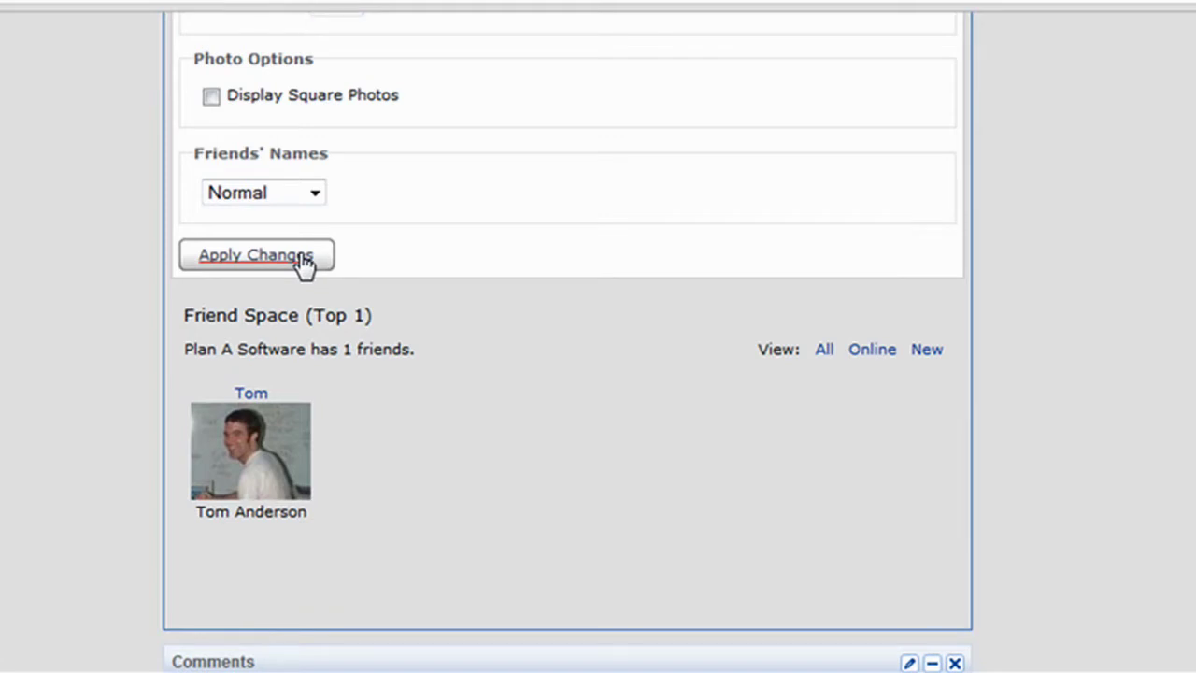
{"action": "left_click", "coordinate": [306, 261]}
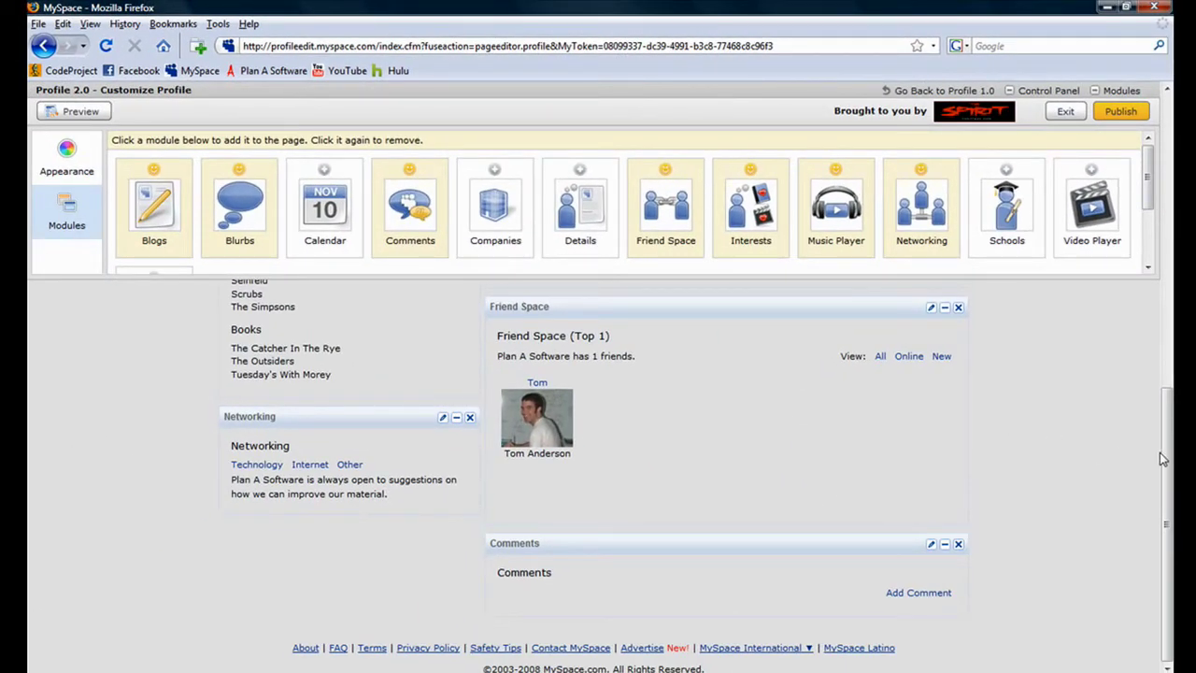
Set the Blurbs module's privacy to Friends Only, extend it to all modules, and apply the changes.
{"action": "left_click_drag", "start_coordinate": [1164, 456], "coordinate": [1163, 201]}
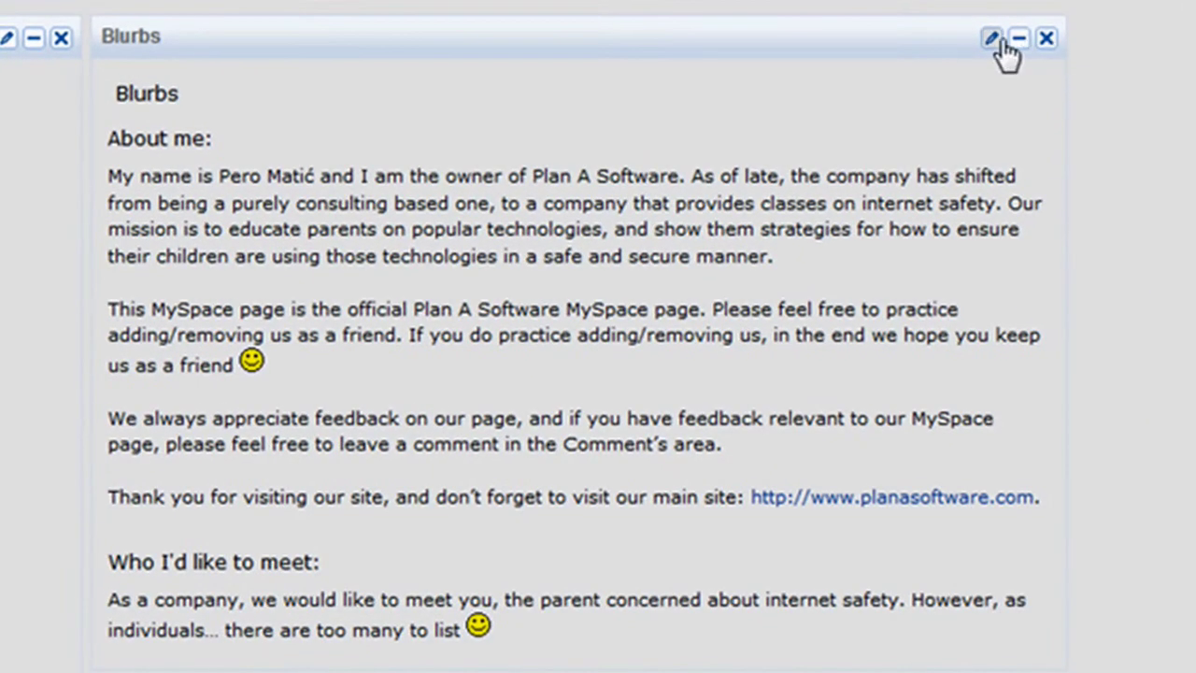
{"action": "left_click", "coordinate": [980, 95]}
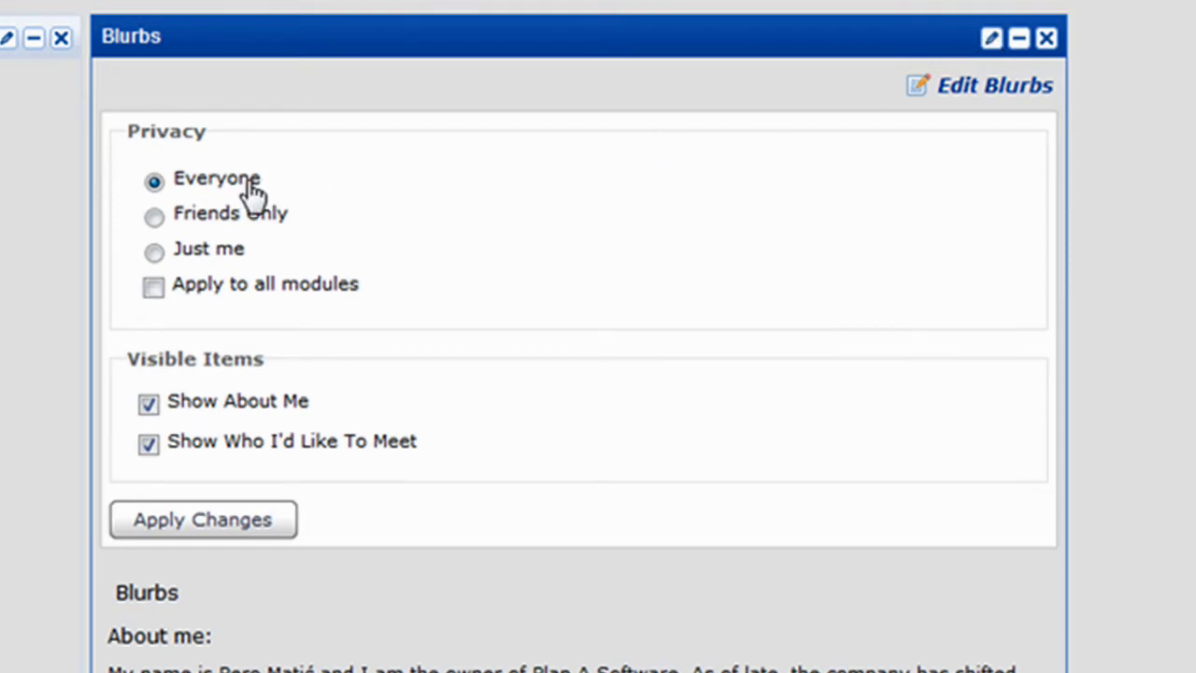
{"action": "left_click", "coordinate": [155, 218]}
{"action": "left_click", "coordinate": [154, 290]}
{"action": "left_click", "coordinate": [257, 529]}
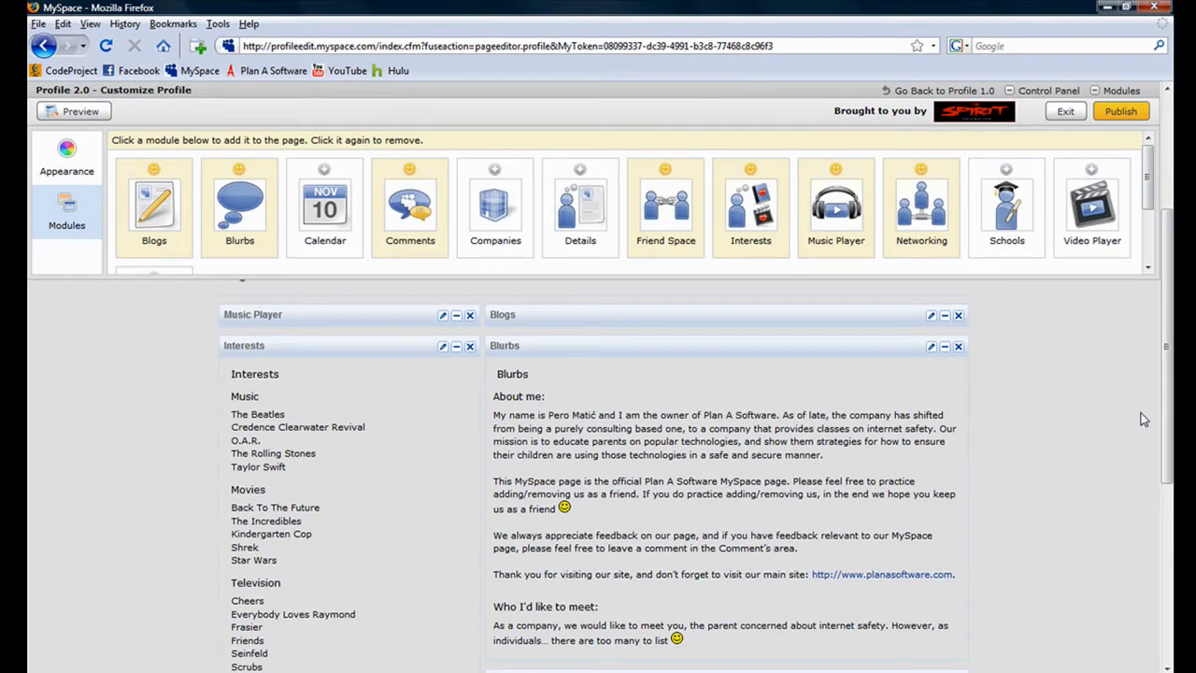
Check the privacy settings of the Comments module and close them again.
{"action": "left_click_drag", "start_coordinate": [1169, 416], "coordinate": [1164, 567]}
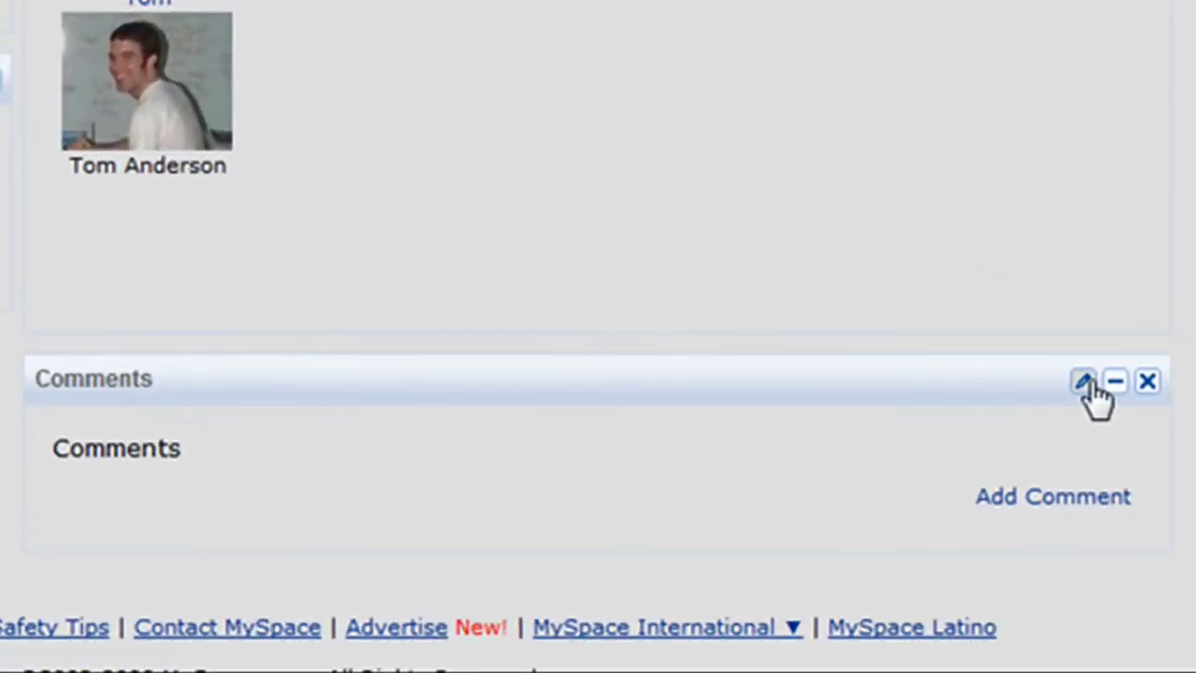
{"action": "left_click", "coordinate": [1083, 380]}
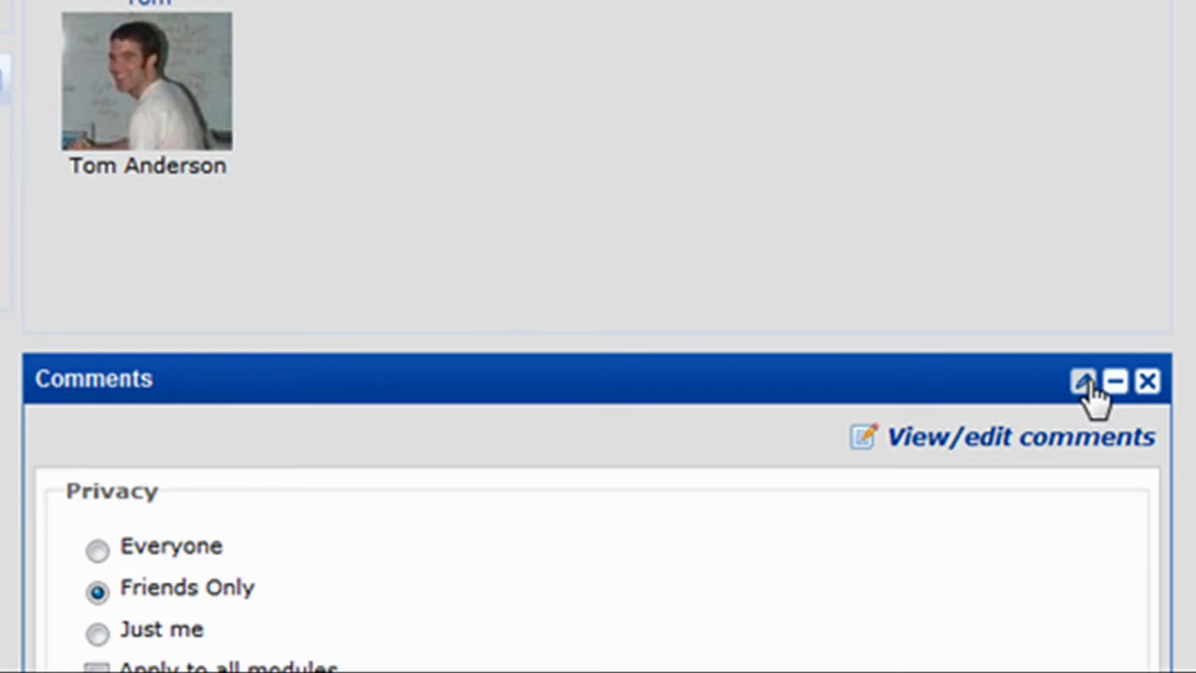
{"action": "left_click", "coordinate": [1083, 382]}
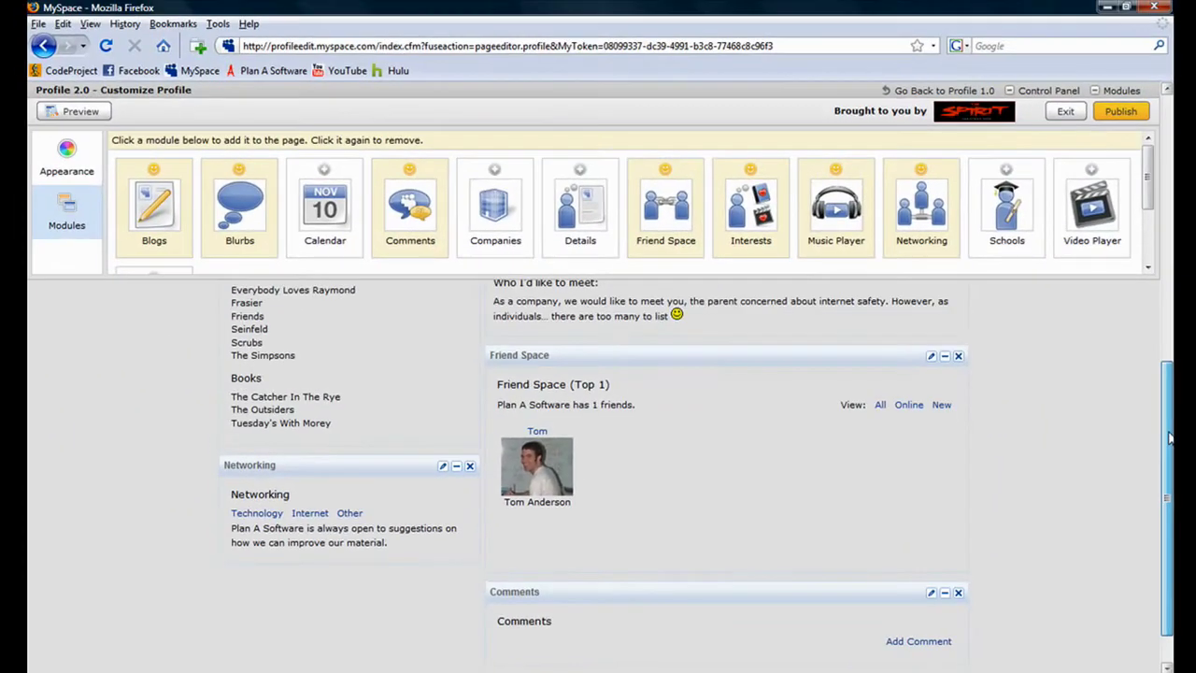
Review the visible items of the Basic Information module, keeping location and last login shown, and apply the changes.
{"action": "left_click_drag", "start_coordinate": [1169, 437], "coordinate": [1169, 253]}
{"action": "mouse_move", "coordinate": [1148, 178]}
{"action": "left_mouse_down"}
{"action": "mouse_move", "coordinate": [1148, 233]}
{"action": "mouse_move", "coordinate": [1154, 161]}
{"action": "left_mouse_up"}
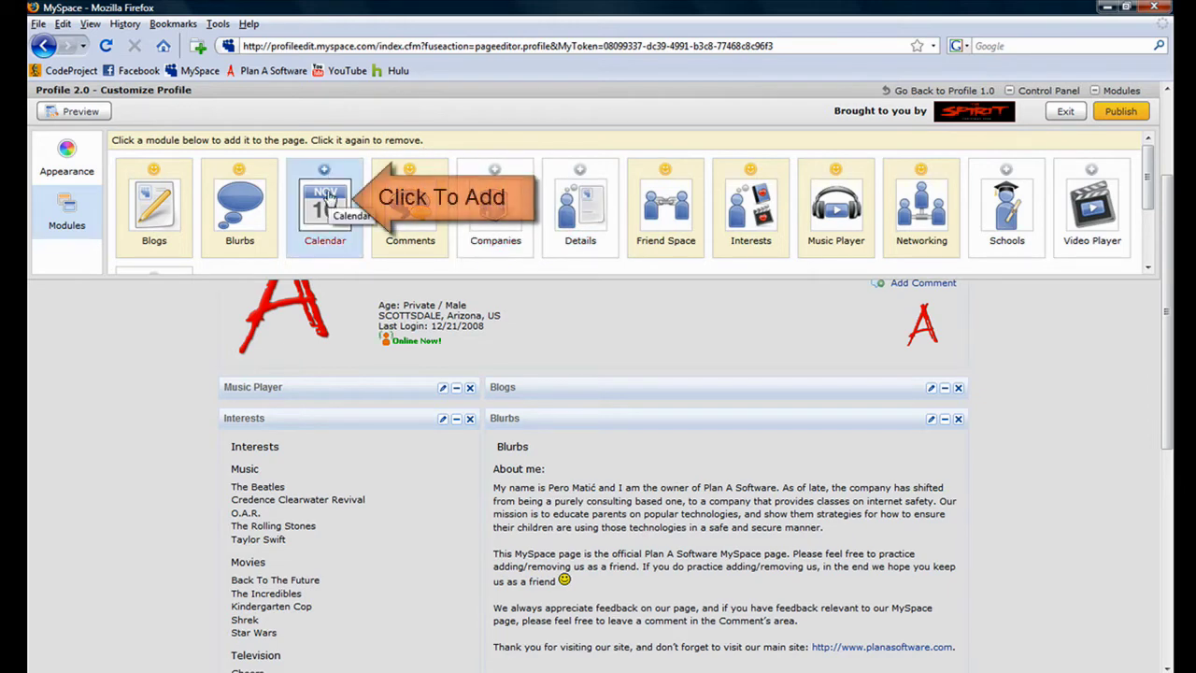
{"action": "scroll", "coordinate": [1168, 336], "scroll_direction": "up", "scroll_amount": 3}
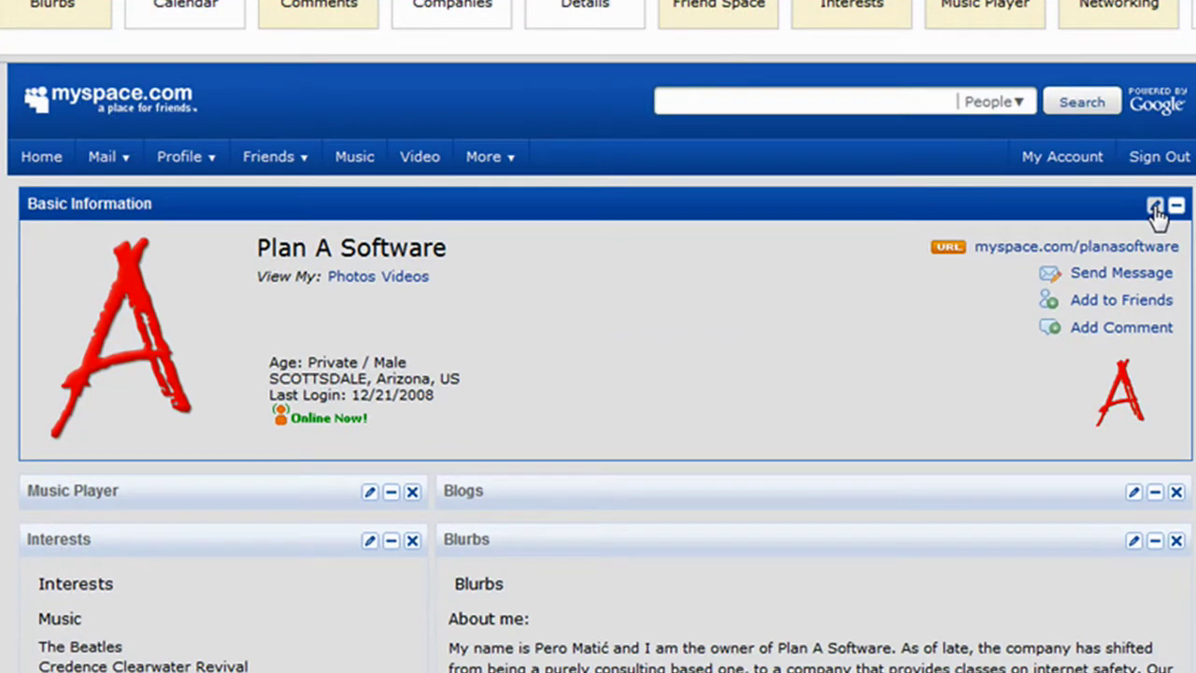
{"action": "left_click", "coordinate": [945, 372]}
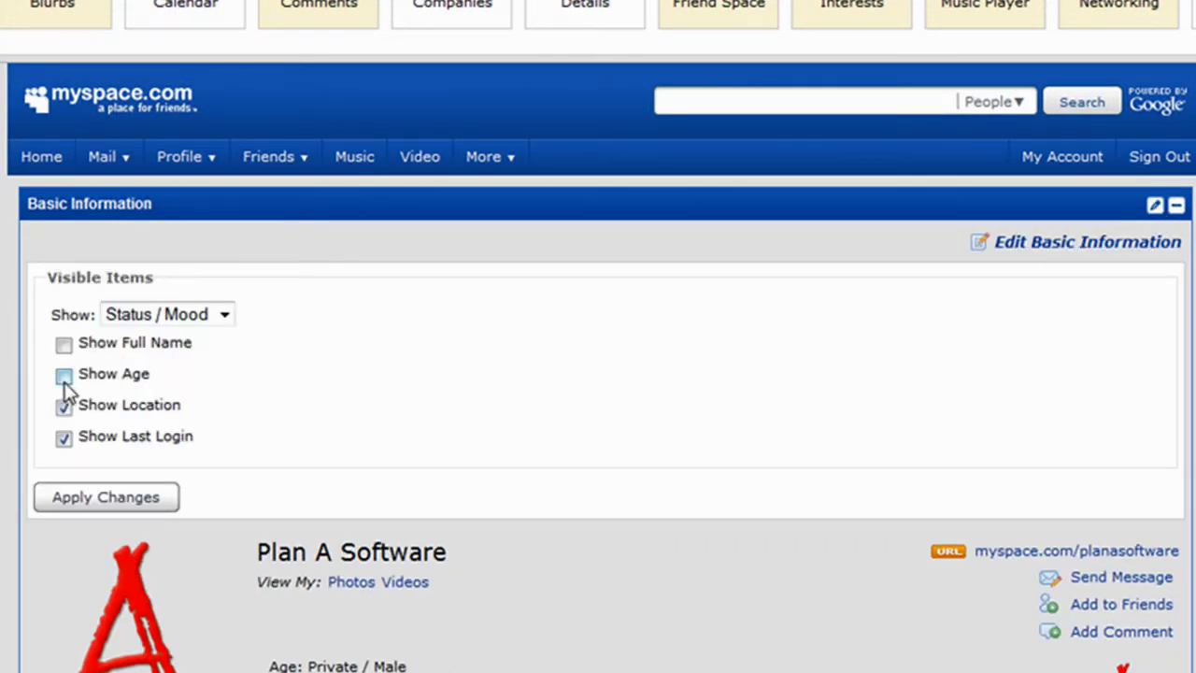
{"action": "left_click", "coordinate": [105, 498]}
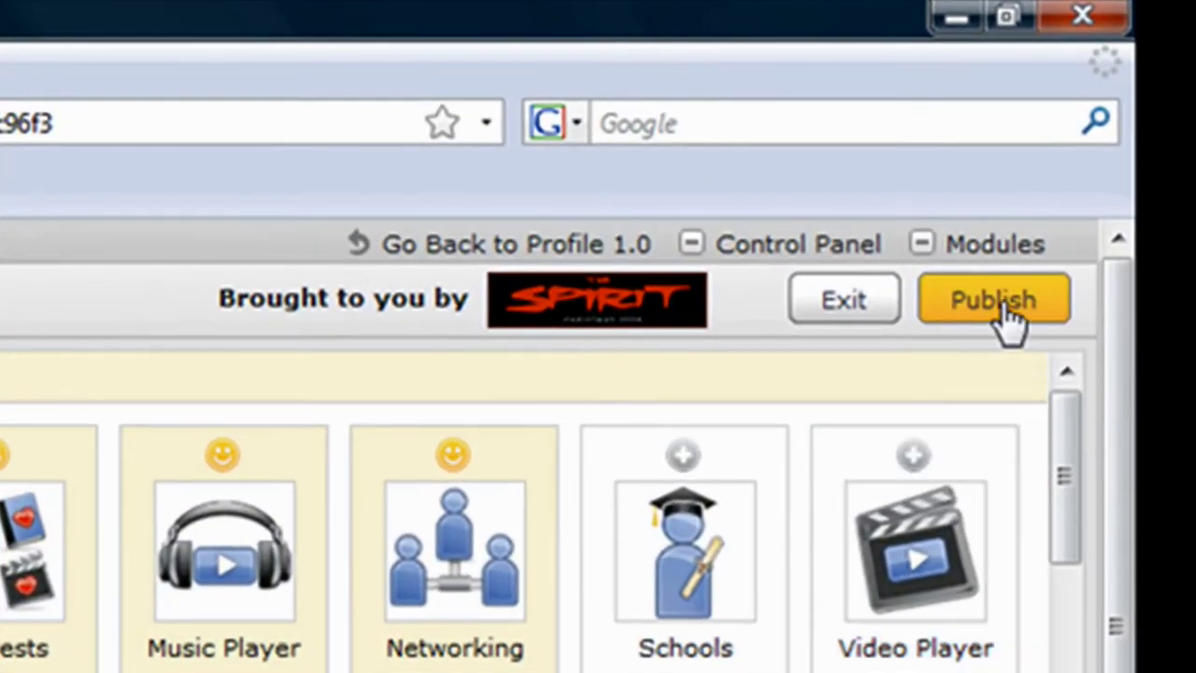
Publish the customized profile and look over the published profile page.
{"action": "left_click", "coordinate": [1002, 305]}
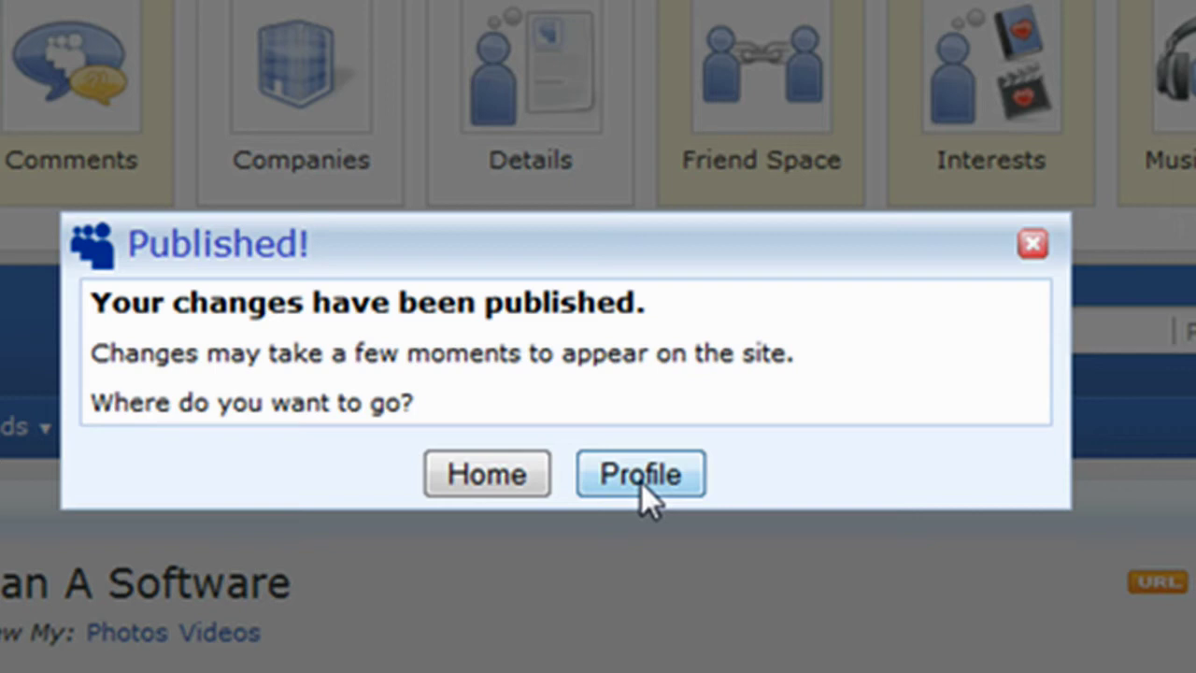
{"action": "left_click", "coordinate": [641, 476]}
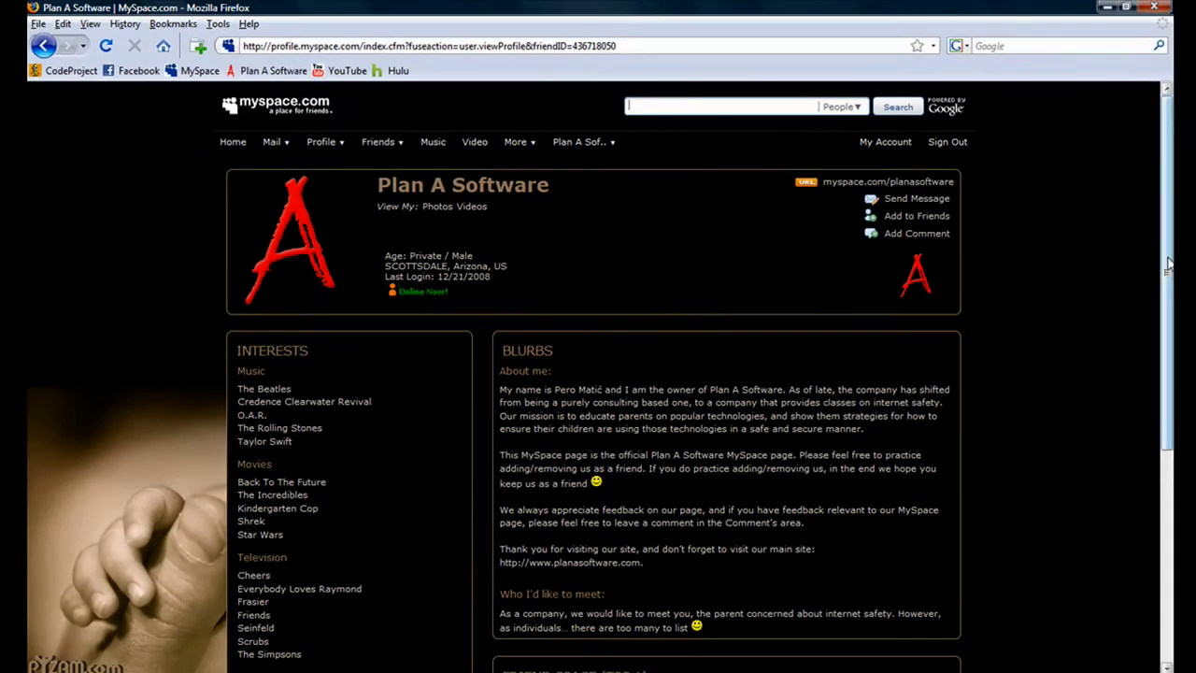
{"action": "scroll", "coordinate": [1164, 422], "scroll_direction": "down", "scroll_amount": 5}
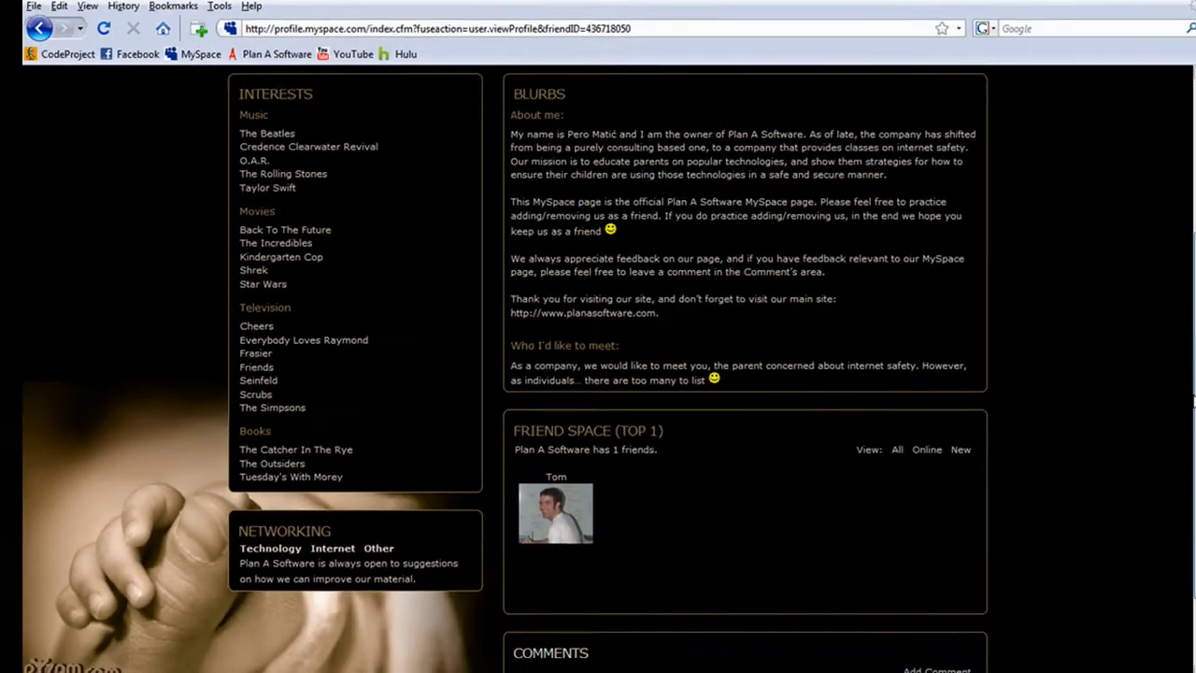
{"action": "scroll", "coordinate": [1168, 381], "scroll_direction": "up", "scroll_amount": 2}
{"action": "scroll", "coordinate": [1168, 381], "scroll_direction": "down", "scroll_amount": 1}
{"action": "scroll", "coordinate": [1168, 381], "scroll_direction": "up", "scroll_amount": 4}
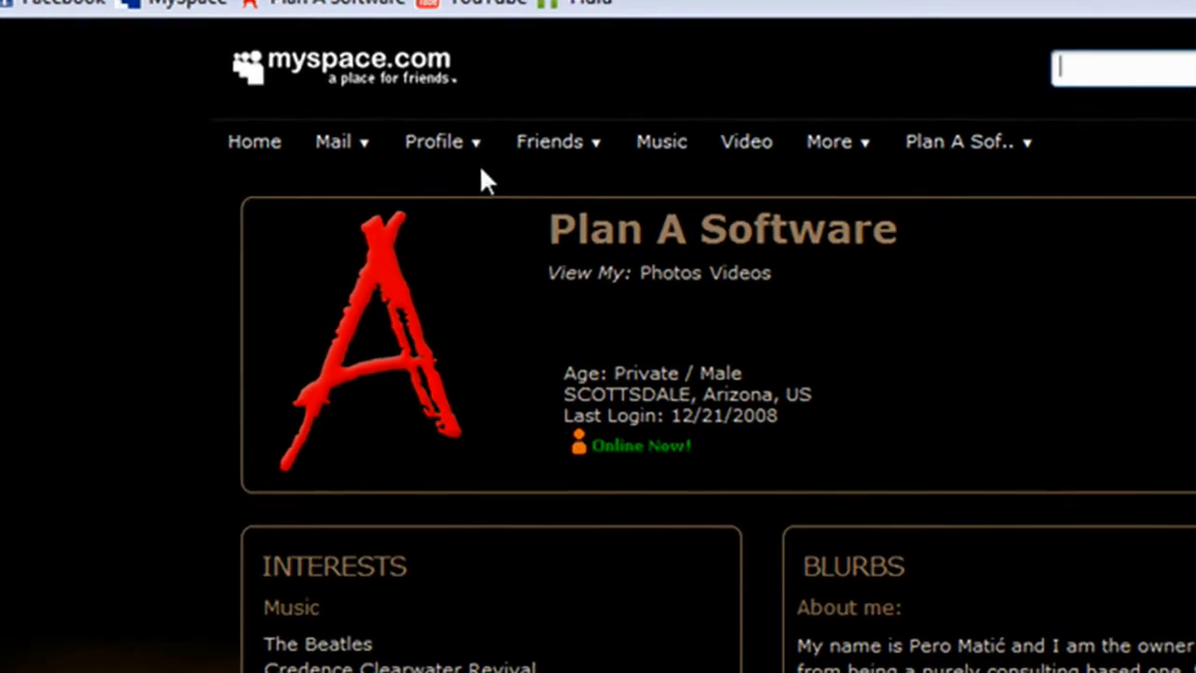
Check who can view the My Photos album in its editing options without saving, and return to the profile page.
{"action": "mouse_move", "coordinate": [334, 152]}
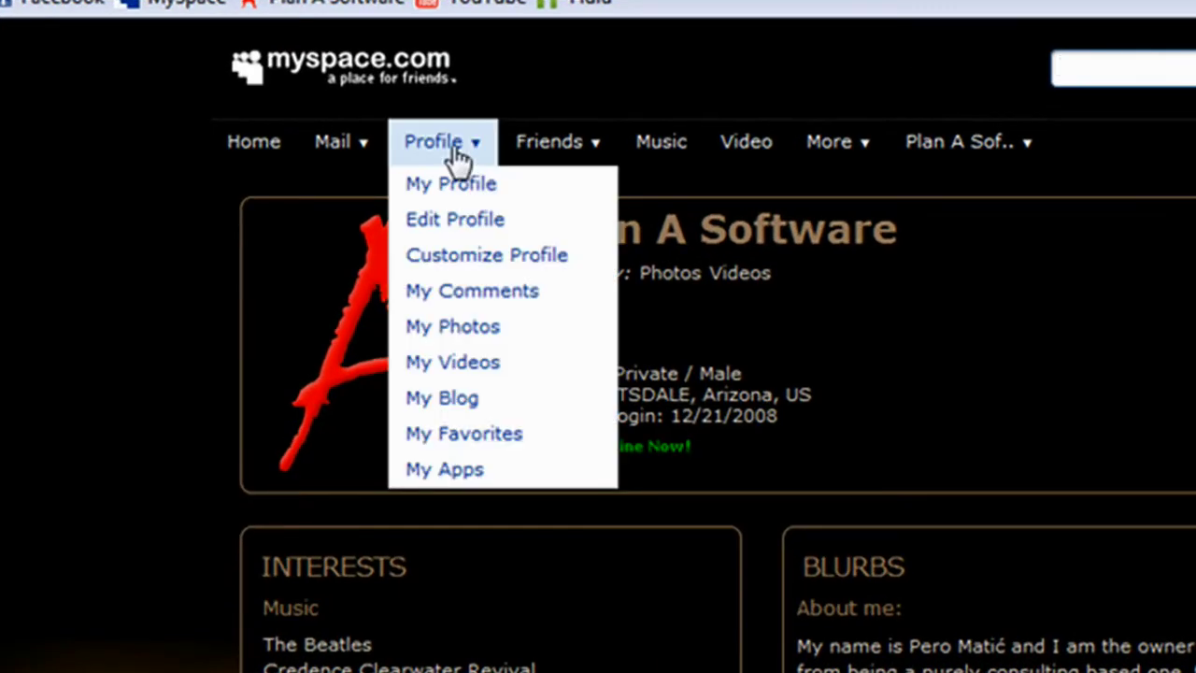
{"action": "left_click", "coordinate": [475, 327]}
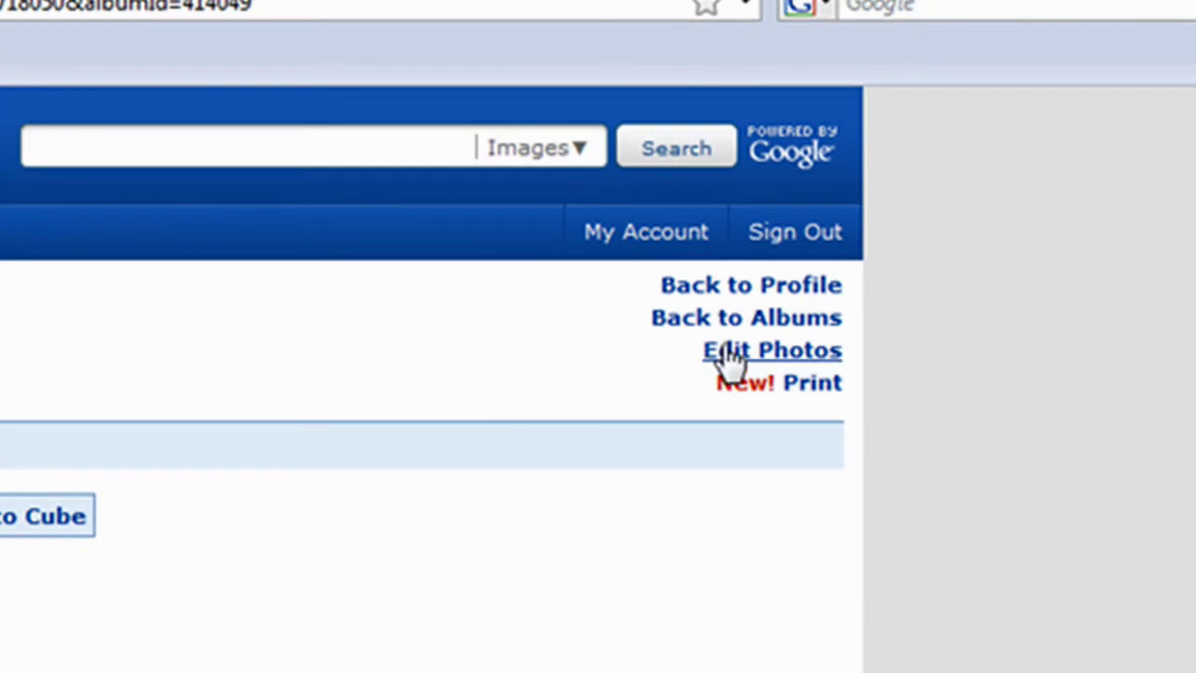
{"action": "left_click", "coordinate": [729, 355]}
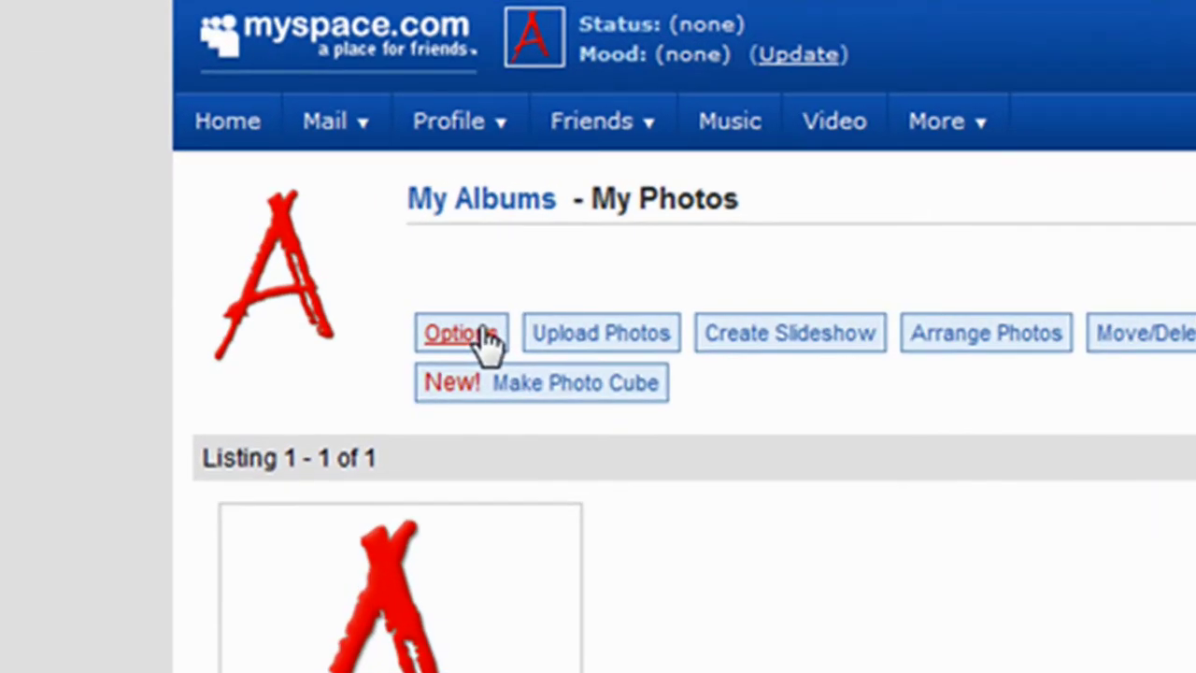
{"action": "left_click", "coordinate": [484, 331]}
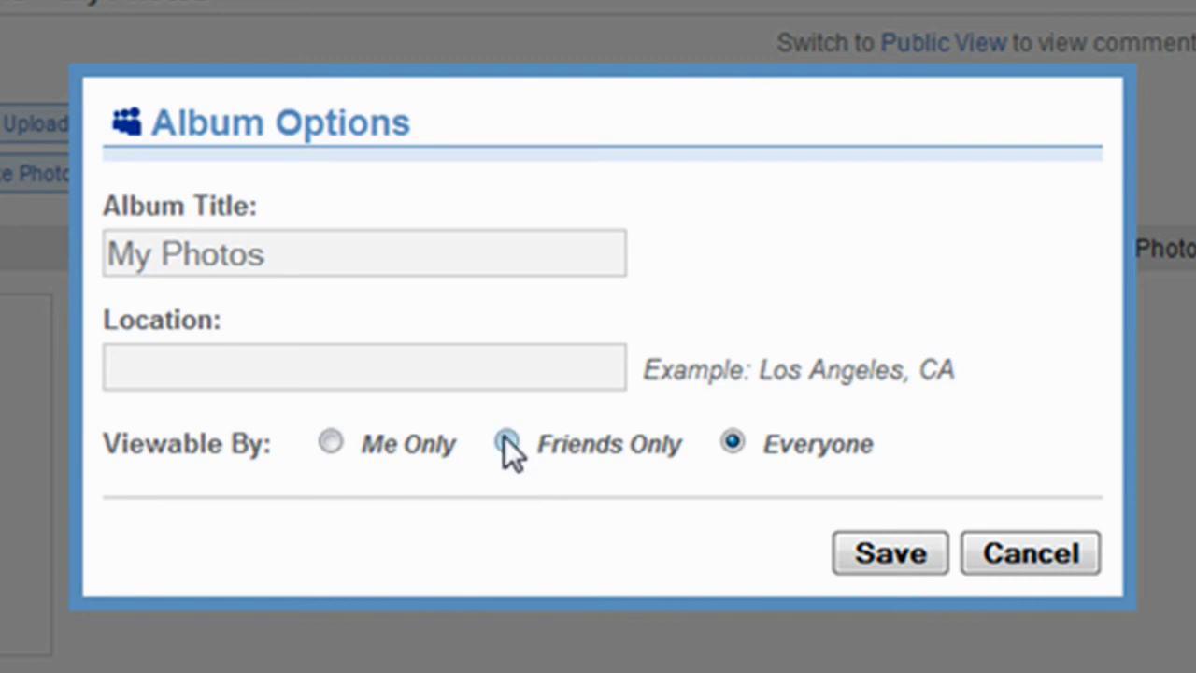
{"action": "left_click", "coordinate": [983, 555]}
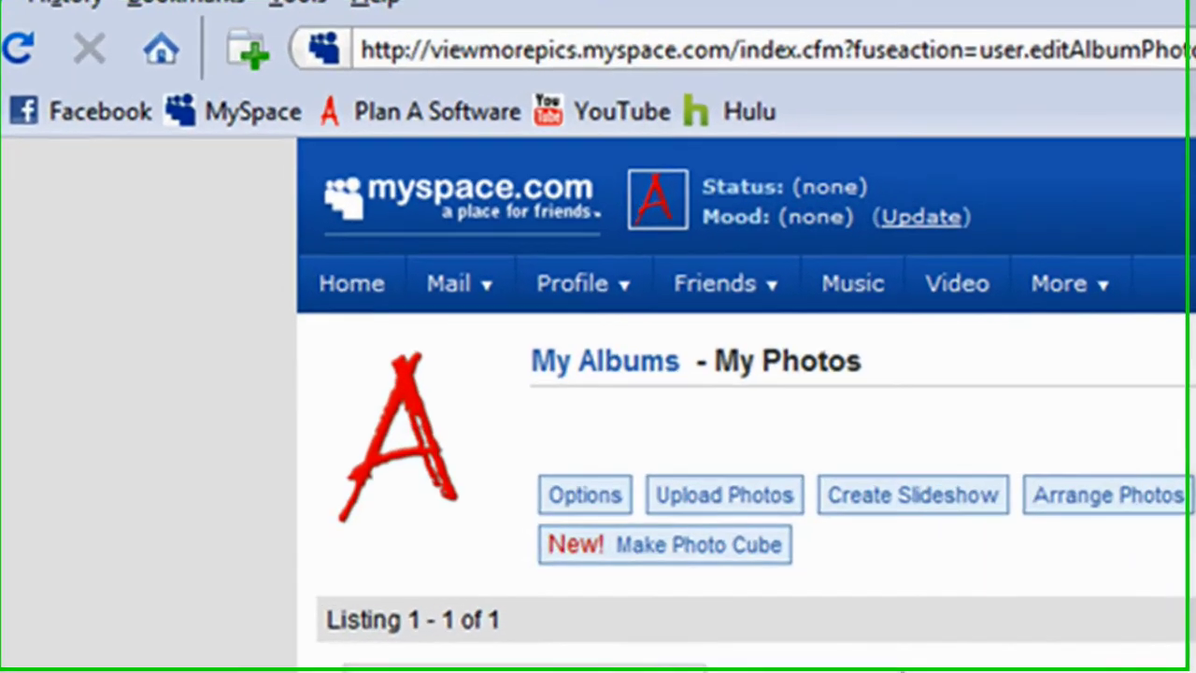
{"action": "mouse_move", "coordinate": [341, 141]}
{"action": "left_click", "coordinate": [610, 289]}
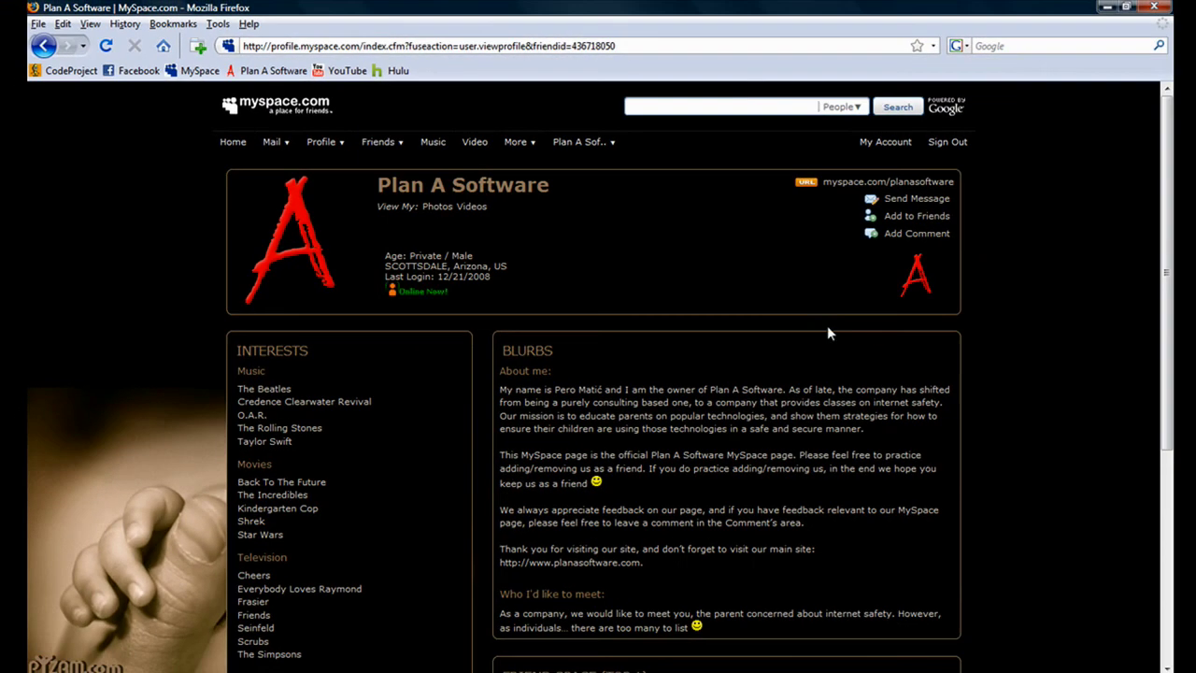